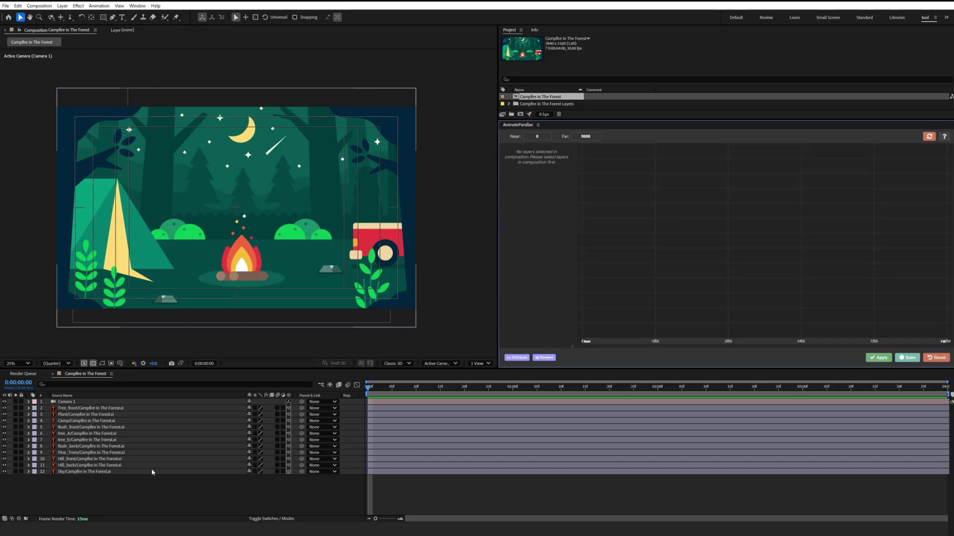
# Load layers Tree_front through tree_b into AnimateParallax, followed by Bush_back through Sky.
pyautogui.click(107, 410)
pyautogui.keyDown('shift'); pyautogui.click(113, 439); pyautogui.keyUp('shift')
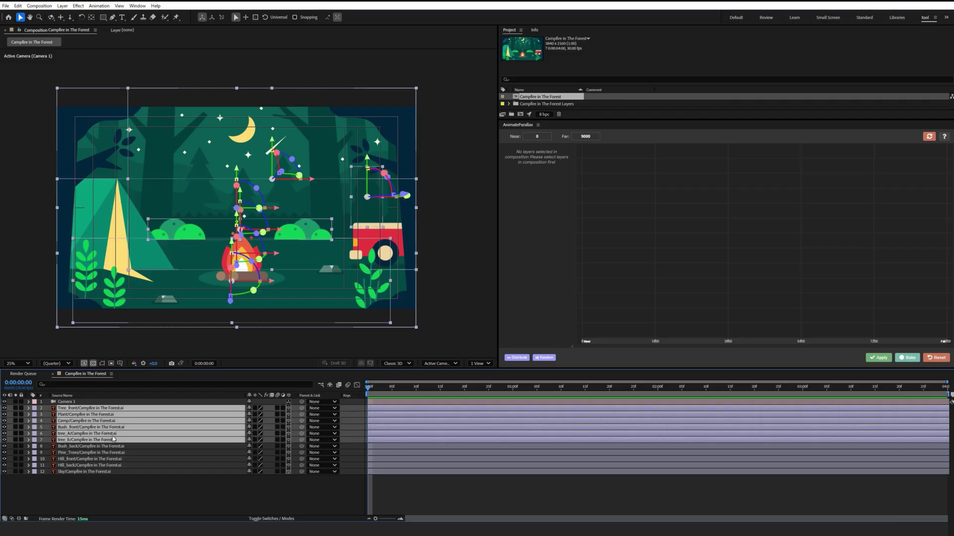
pyautogui.click(929, 136)
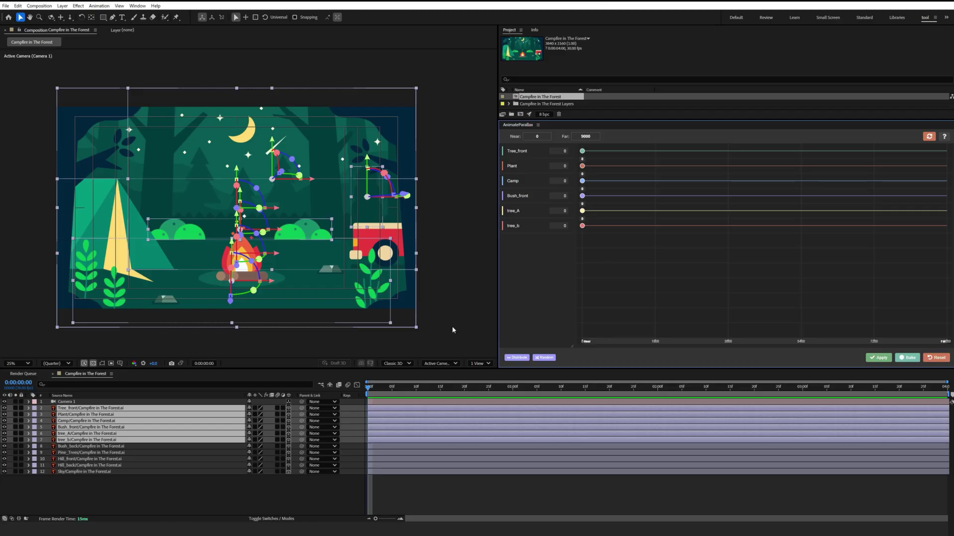
pyautogui.click(74, 446)
pyautogui.keyDown('shift'); pyautogui.click(75, 472); pyautogui.keyUp('shift')
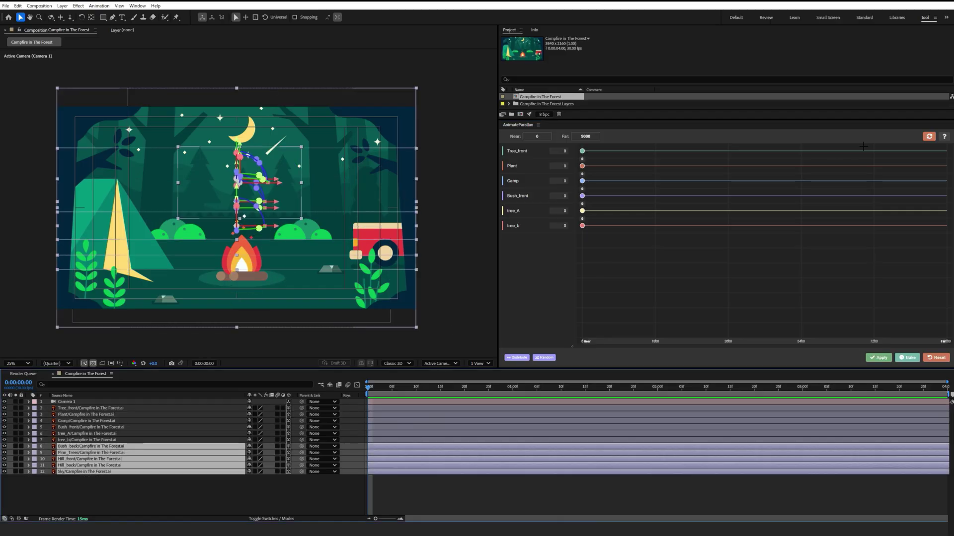
pyautogui.click(927, 138)
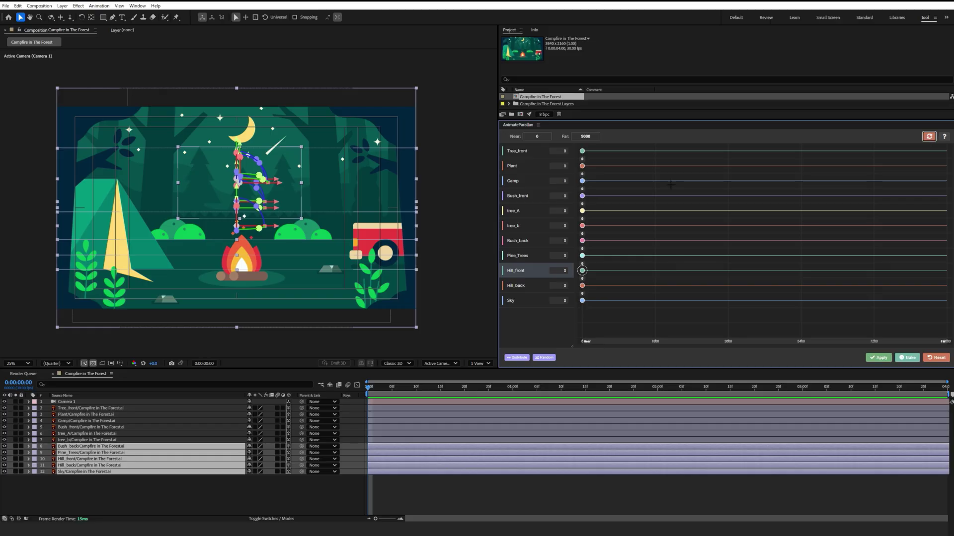
# Select the Plant, Bush_front, tree_b and Sky layers one after another from the AnimateParallax list.
pyautogui.click(512, 167)
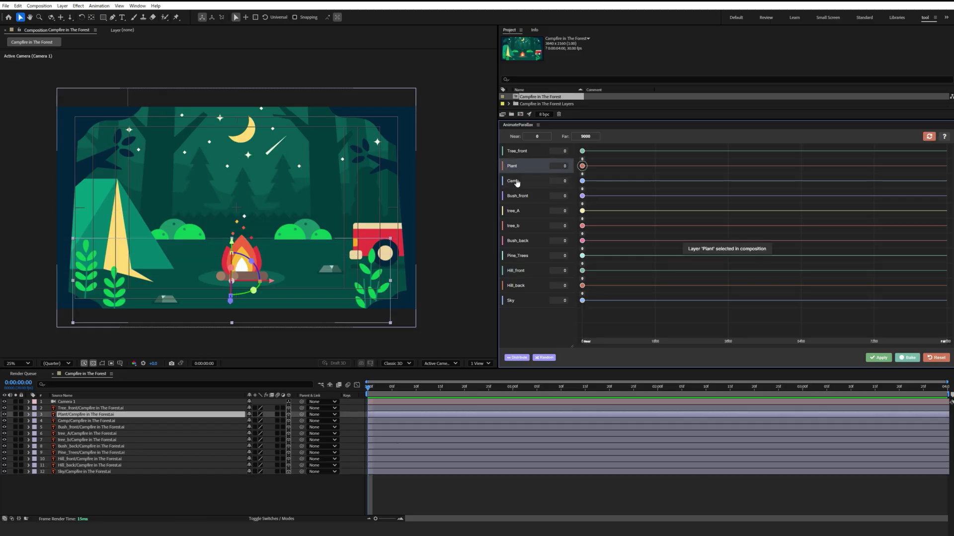
pyautogui.click(522, 197)
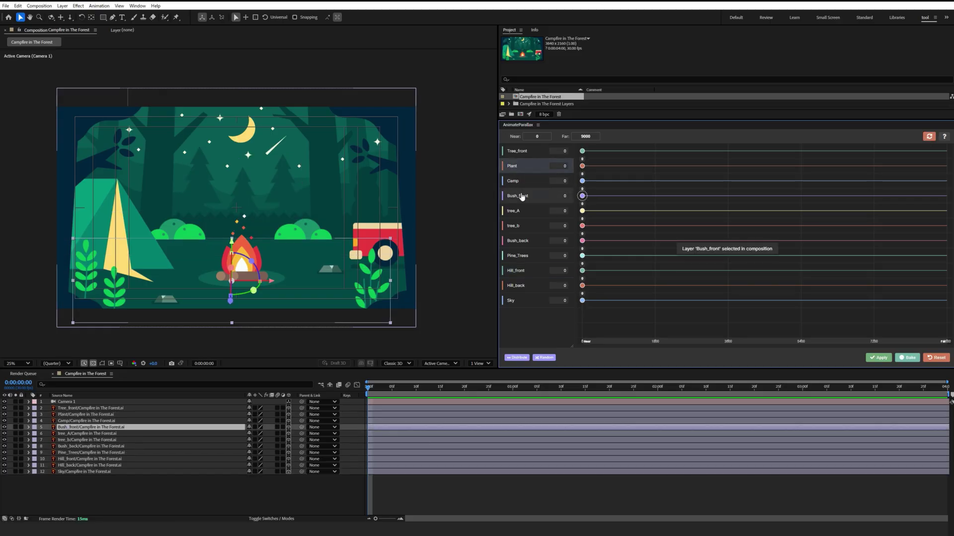
pyautogui.click(524, 228)
pyautogui.click(521, 301)
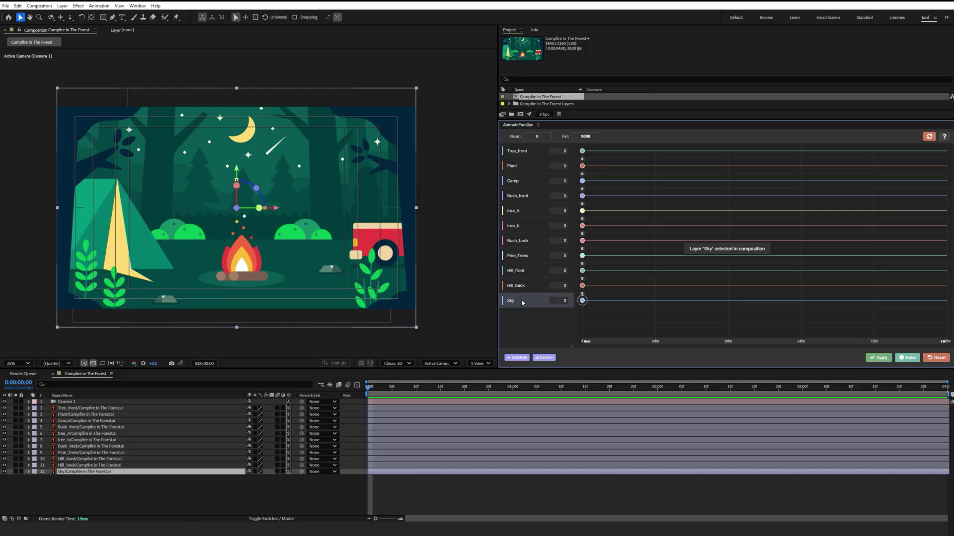
# Deselect all layers and refresh AnimateParallax to empty its list, and reload the layers.
pyautogui.click(472, 493)
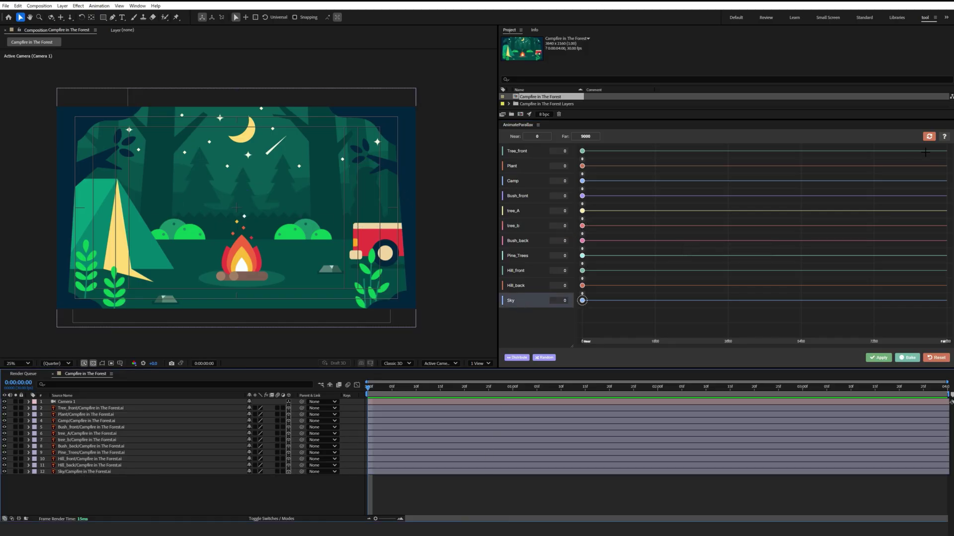
pyautogui.click(928, 137)
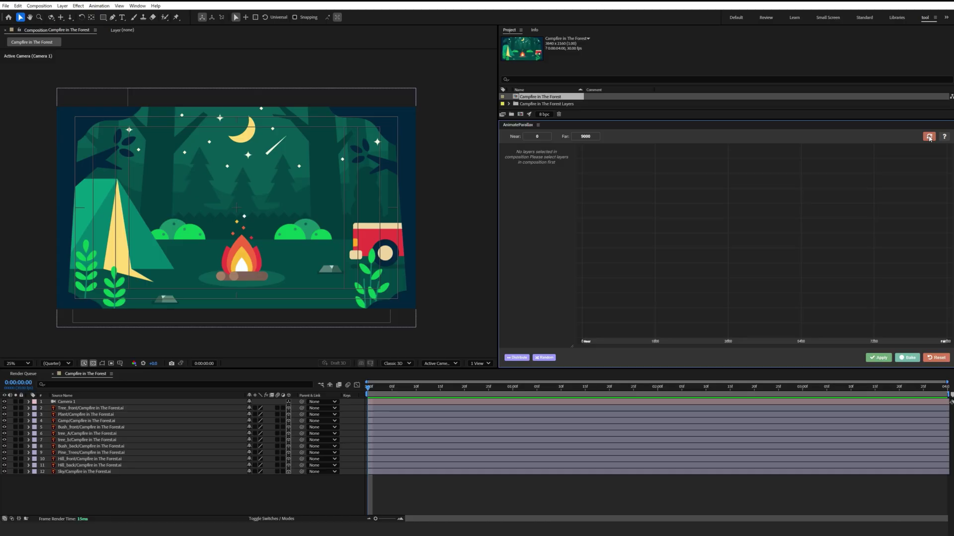
pyautogui.click(929, 137)
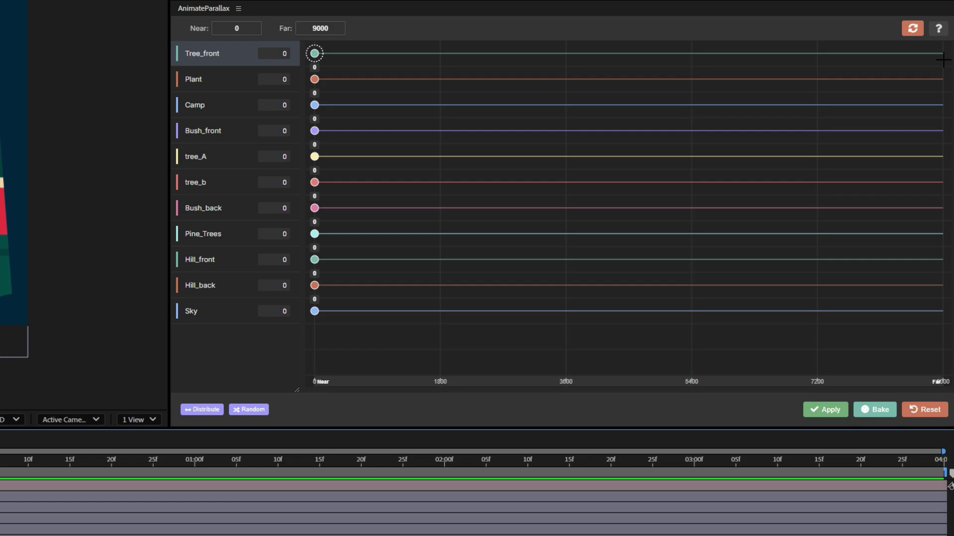
# Place depths at about Plant 295, Camp 942, Bush_front 1874, tree_A 2548, tree_b 3277 and Bush_back 5252.
pyautogui.click(335, 78)
pyautogui.click(380, 104)
pyautogui.click(445, 131)
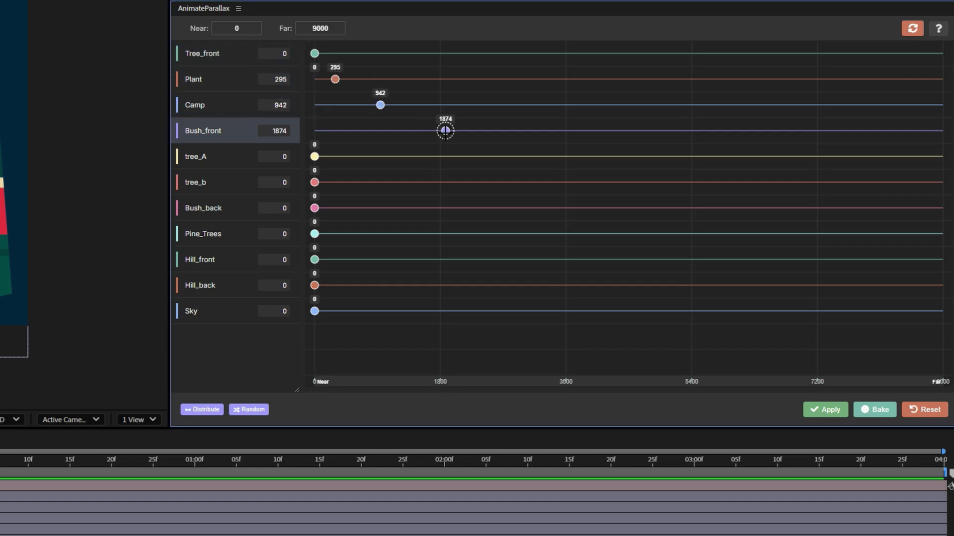
pyautogui.click(492, 156)
pyautogui.click(543, 179)
pyautogui.click(612, 201)
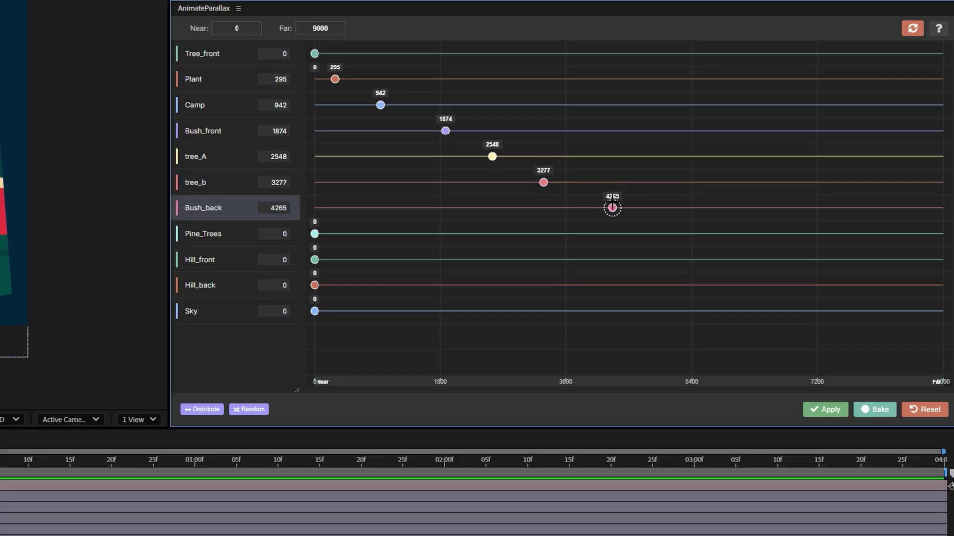
pyautogui.click(681, 219)
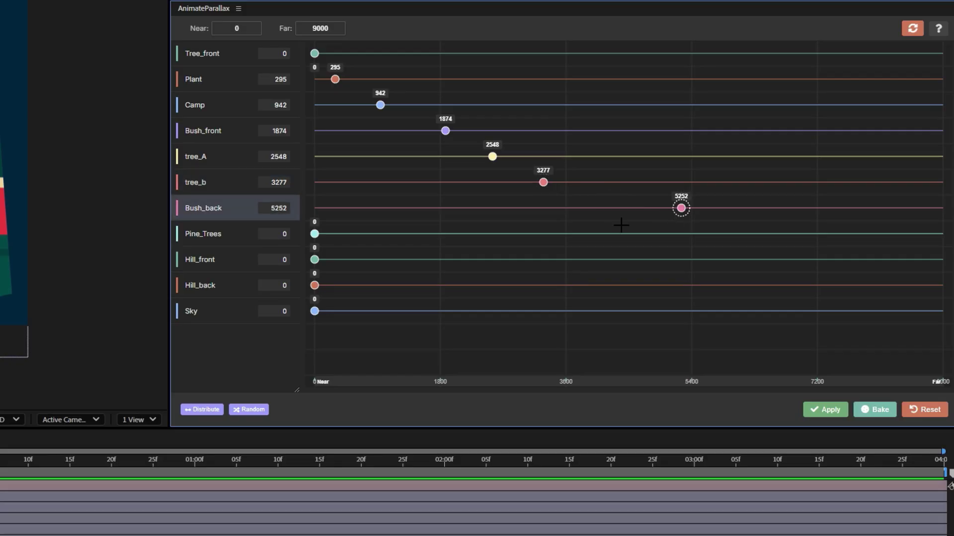
# Set the Pine_Trees layer's depth to 10000, beyond the Far limit.
pyautogui.click(282, 233)
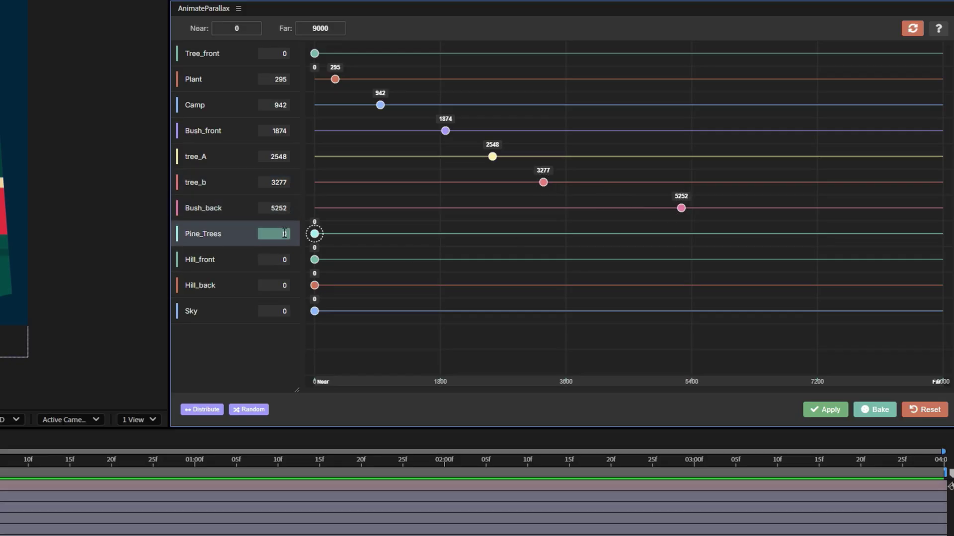
pyautogui.click(282, 233)
pyautogui.write('10000')
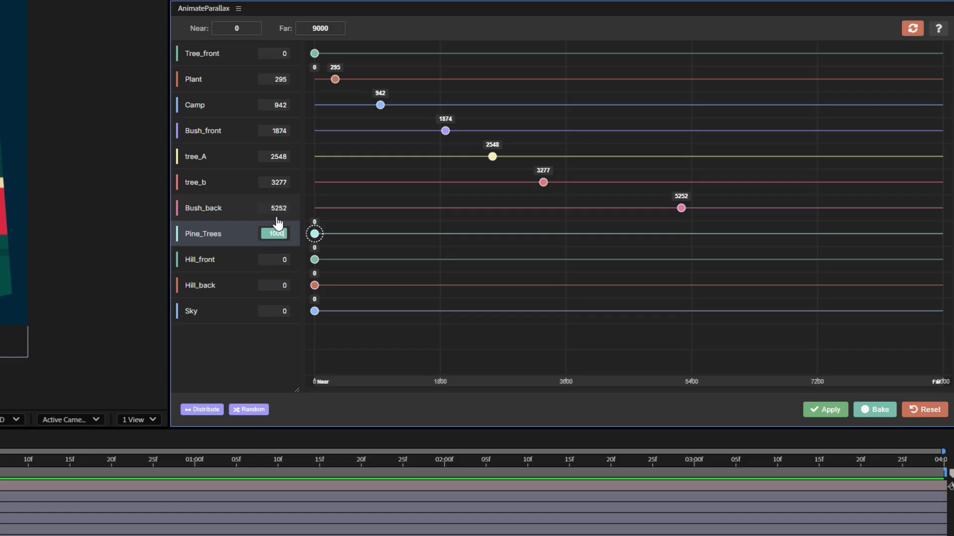
pyautogui.press('Return')
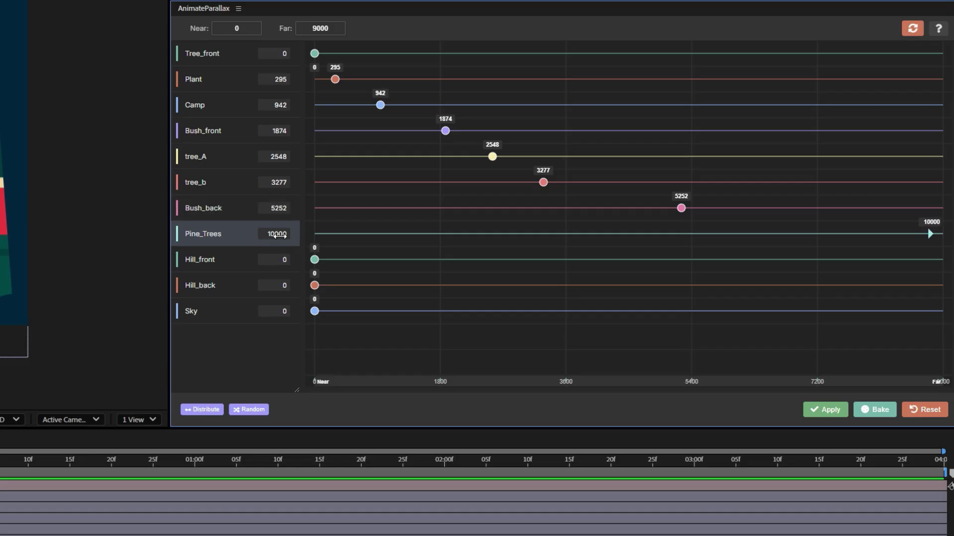
# Lower the Pine_Trees depth to about 8926 and reset all layer depths in AnimateParallax.
pyautogui.moveTo(276, 236); pyautogui.dragTo(0, 254)
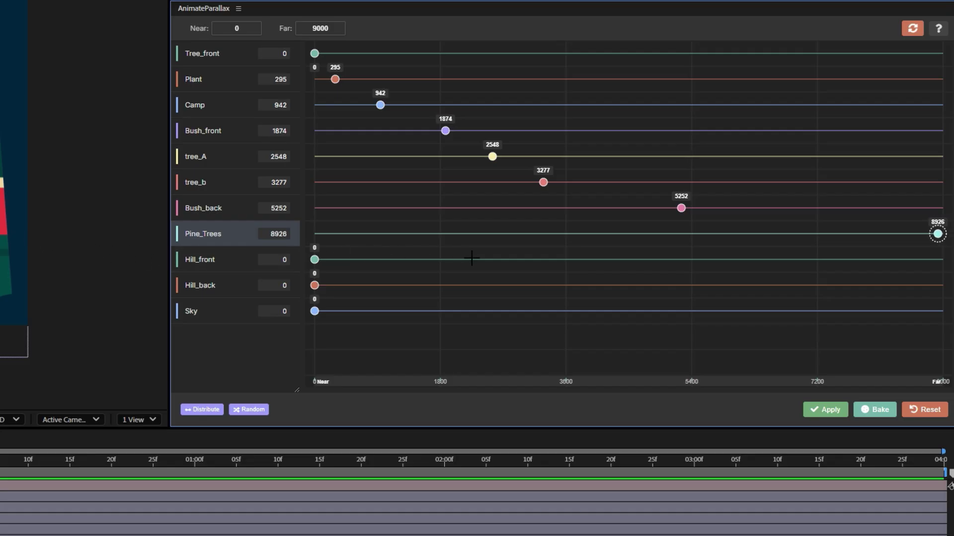
pyautogui.click(926, 418)
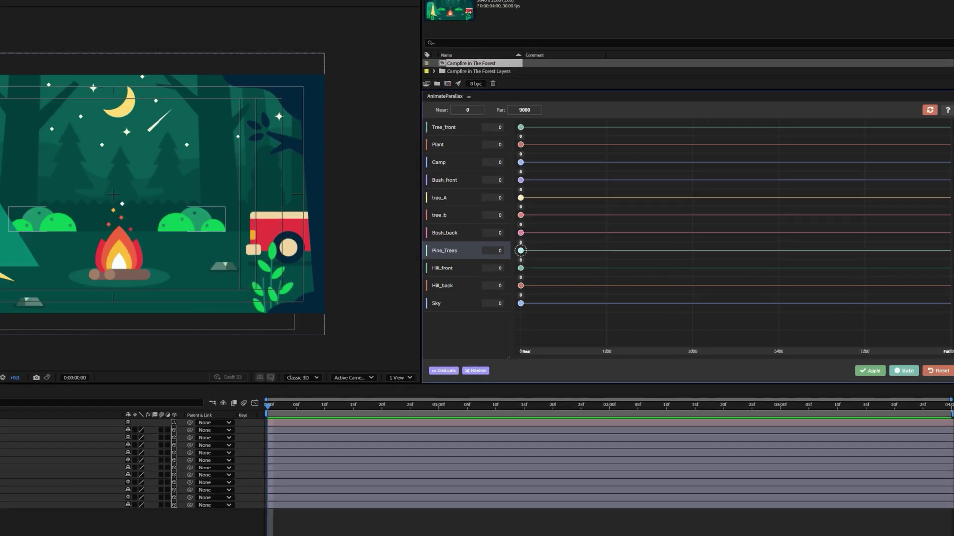
# Parent the Camp through Pine_Trees layers to Hill_front and reload all composition layers into AnimateParallax.
pyautogui.click(111, 421)
pyautogui.keyDown('shift'); pyautogui.click(189, 452); pyautogui.keyUp('shift')
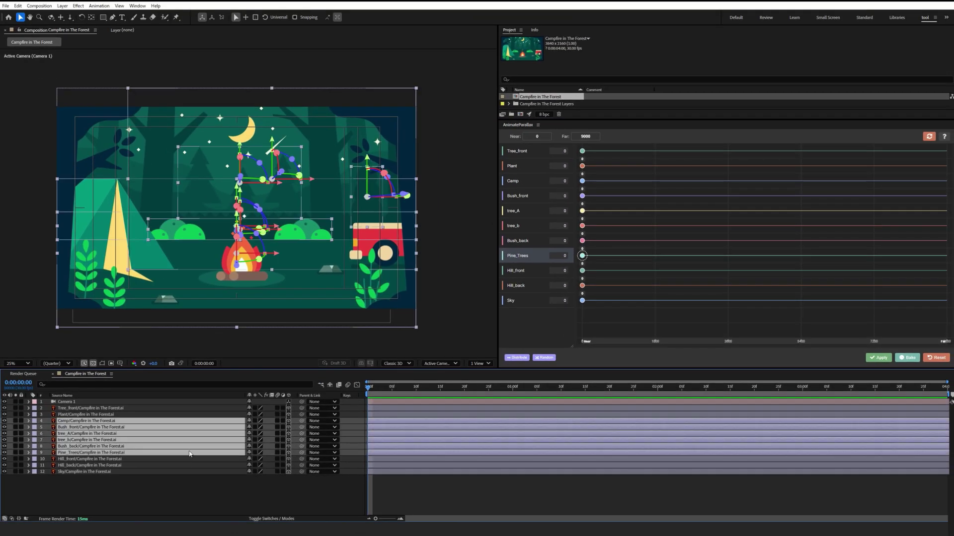
pyautogui.moveTo(301, 453); pyautogui.dragTo(99, 458)
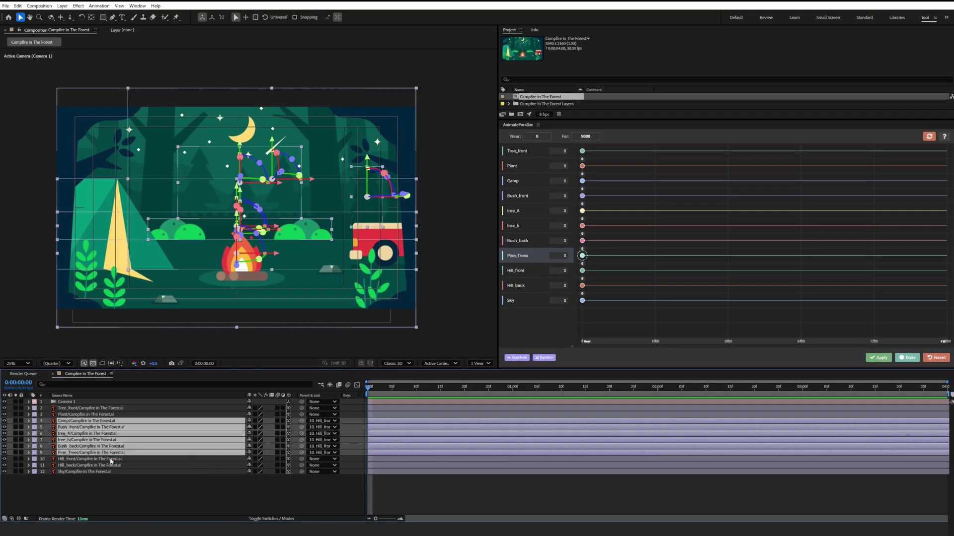
pyautogui.click(117, 466)
pyautogui.hotkey('ctrl', 'a')
pyautogui.click(929, 136)
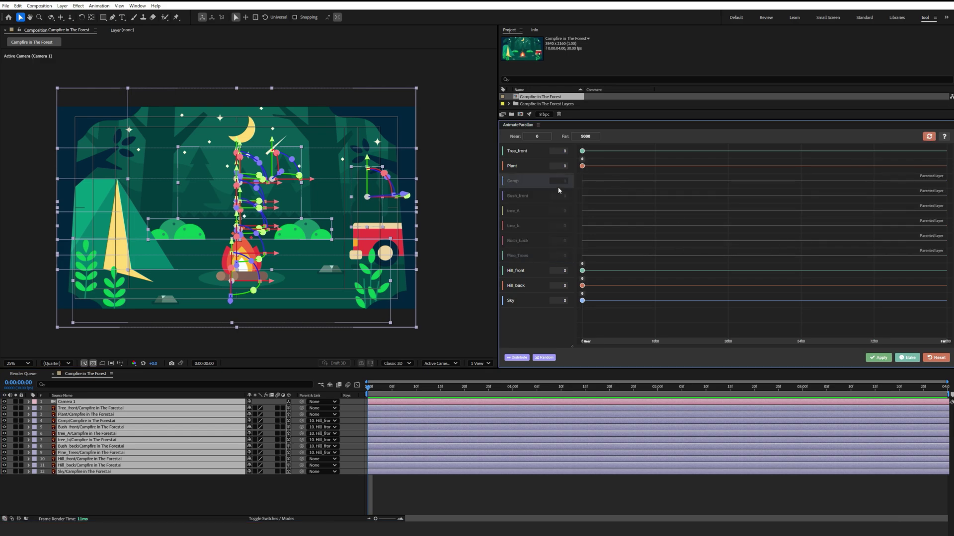
# Distribute the layers evenly between Near 0 and Far 9000, reversing the depth order and flipping it back.
pyautogui.click(517, 358)
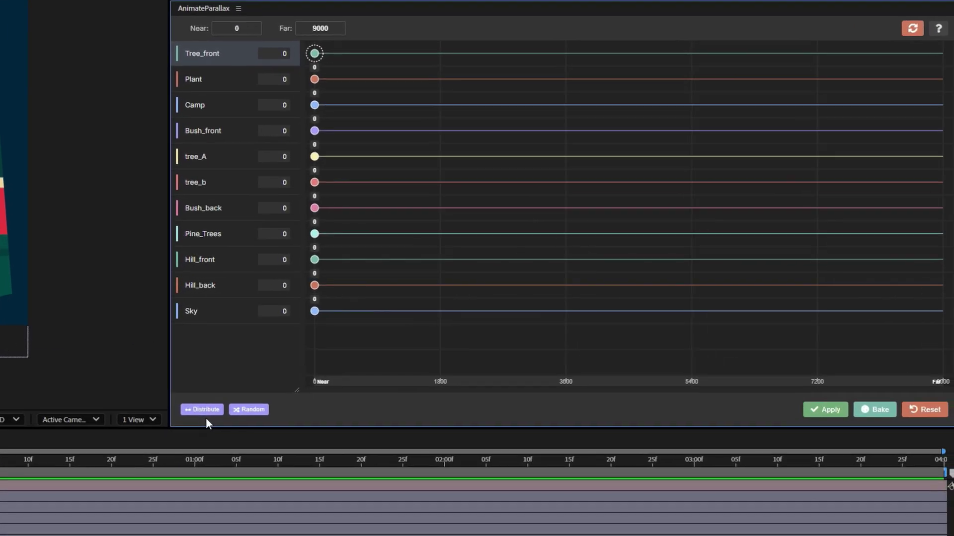
pyautogui.click(518, 358)
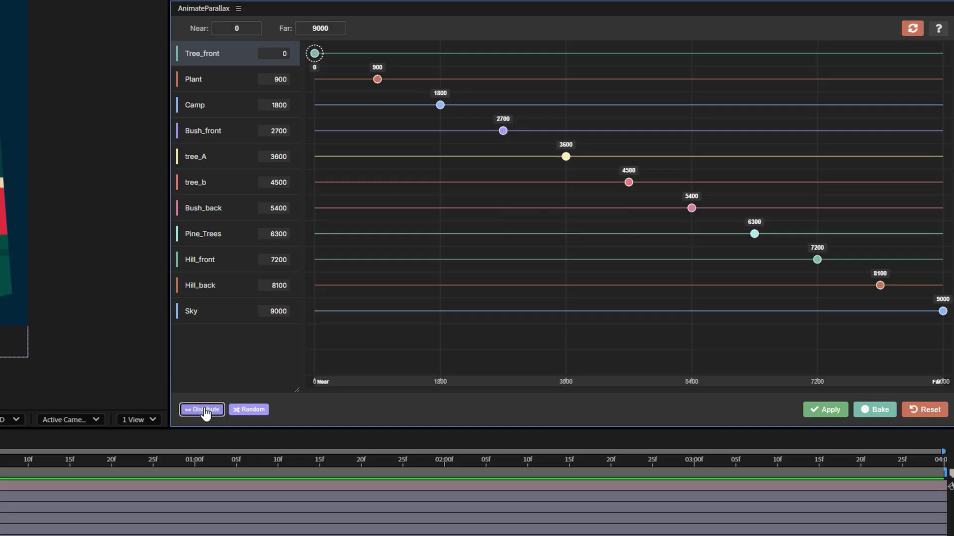
pyautogui.click(206, 412)
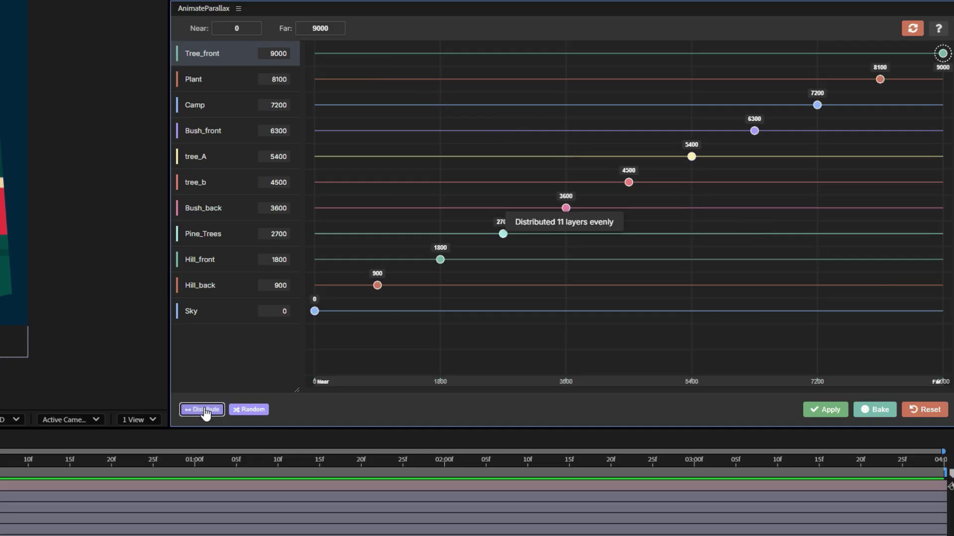
pyautogui.click(206, 411)
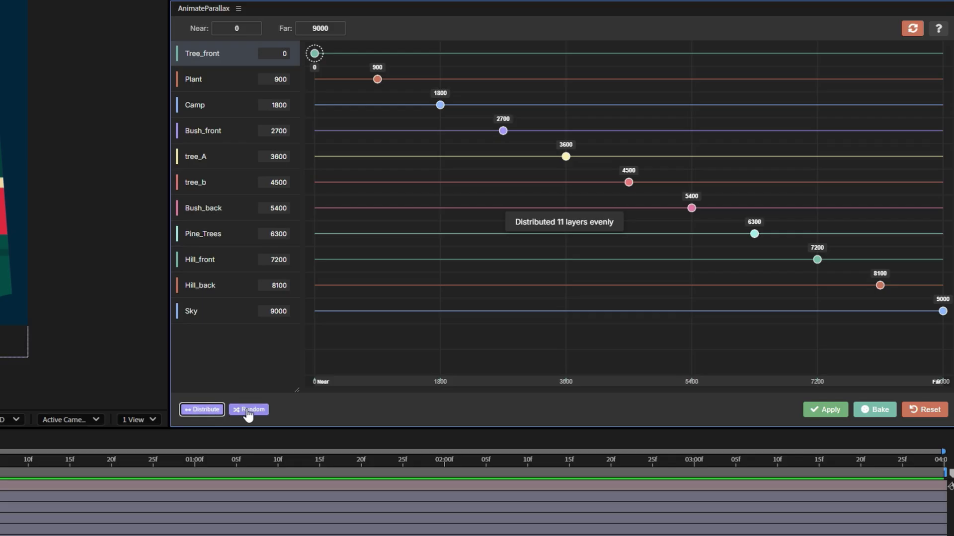
# Randomize the layers' depths twice within the Near–Far range.
pyautogui.click(248, 410)
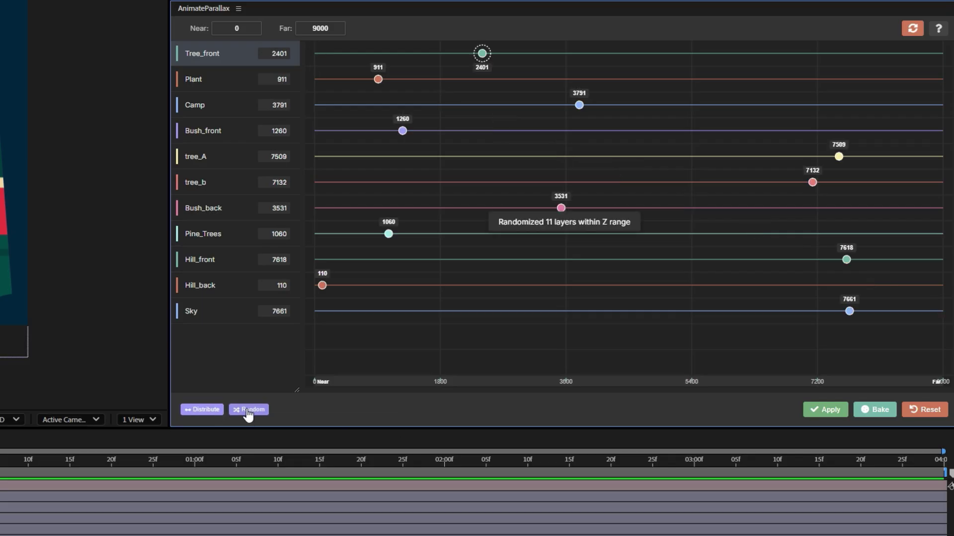
pyautogui.click(247, 410)
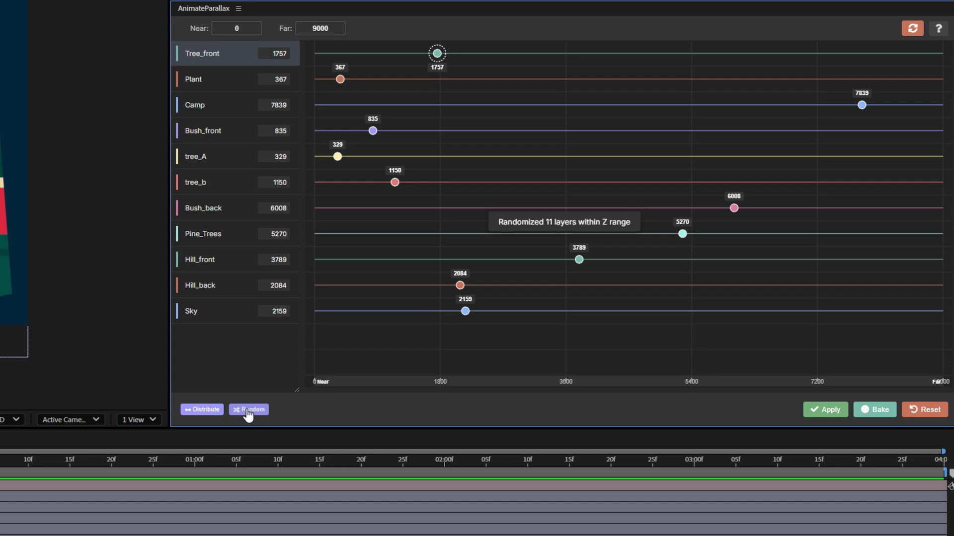
# Distribute the layers evenly from Tree_front at 0 to Sky at 9000 and apply the parallax expressions.
pyautogui.click(202, 409)
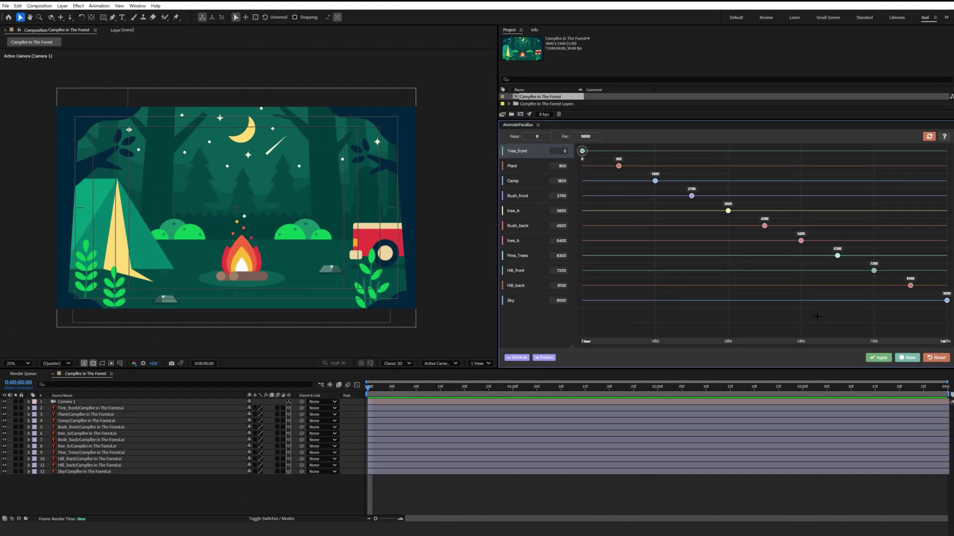
pyautogui.click(879, 358)
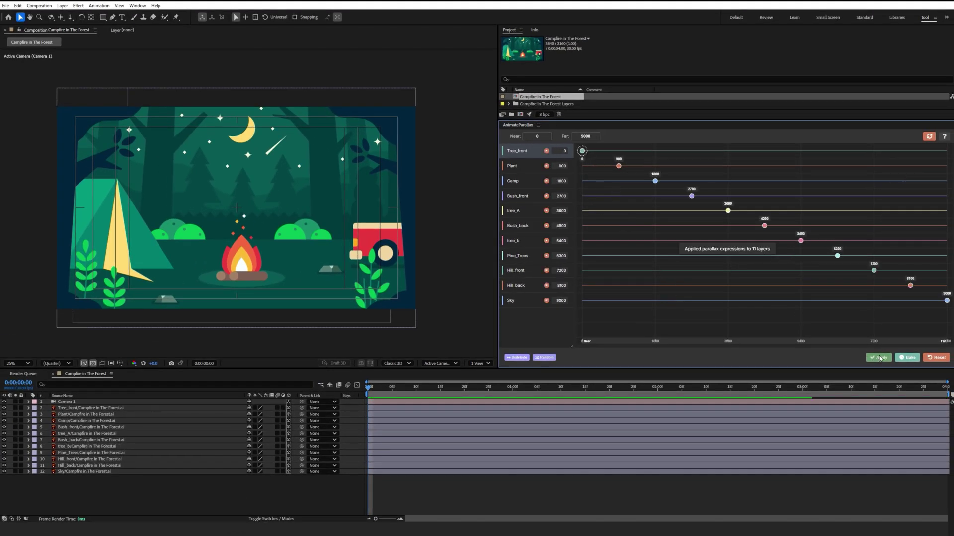
# Reveal the Position properties of layers Tree_front through Sky in the timeline.
pyautogui.click(85, 408)
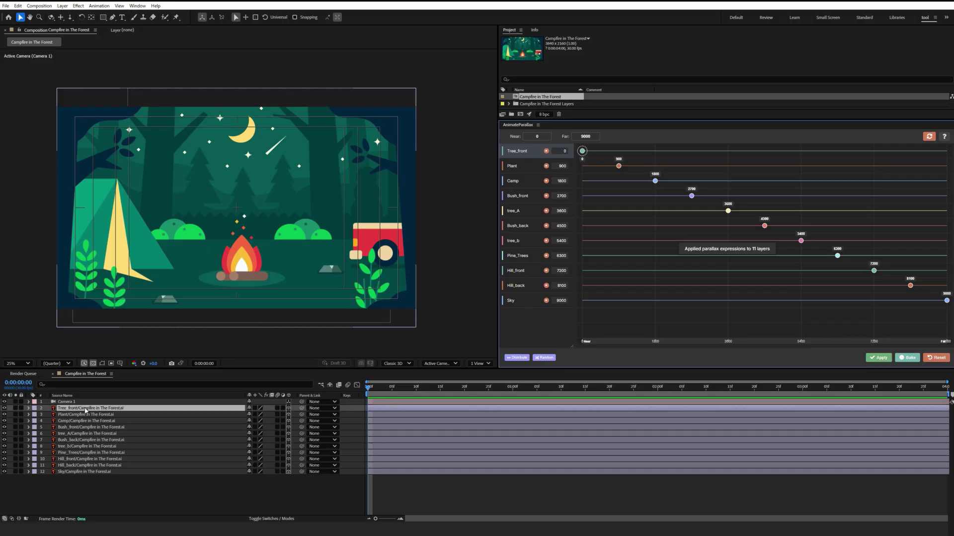
pyautogui.keyDown('shift'); pyautogui.click(94, 472); pyautogui.keyUp('shift')
pyautogui.press('p')
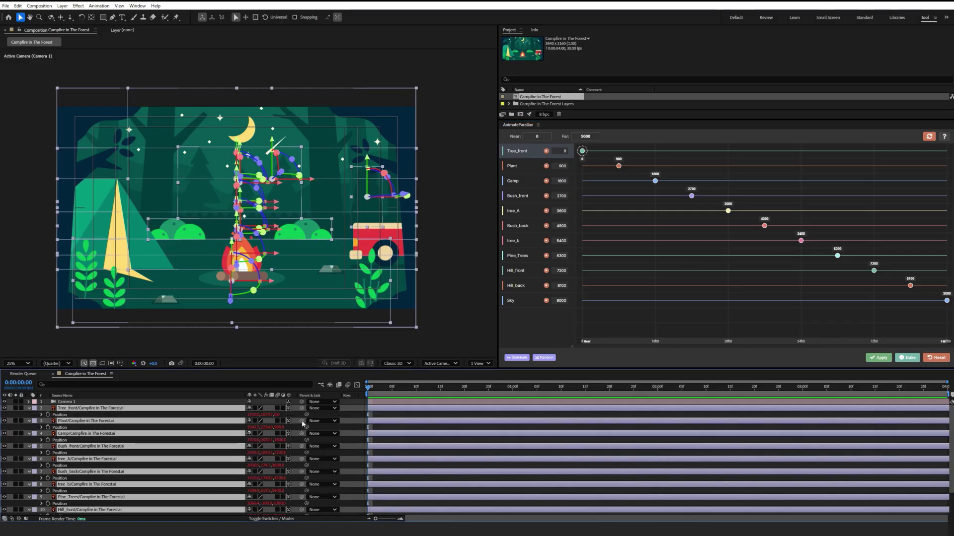
# Keyframe Camera 1's Position at the first frame and push its Z to about -1305 at 0:00:03:29.
pyautogui.click(72, 402)
pyautogui.press('p')
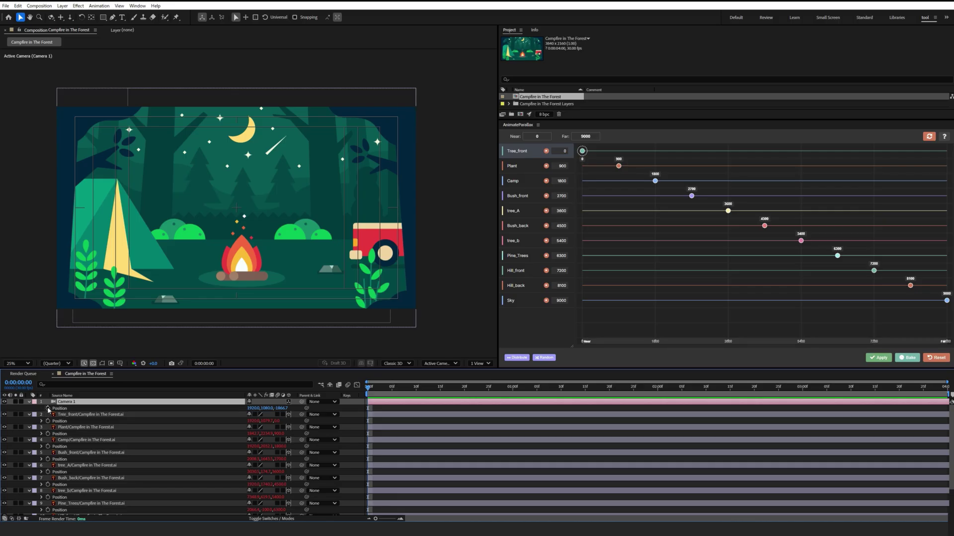
pyautogui.click(48, 408)
pyautogui.press('End')
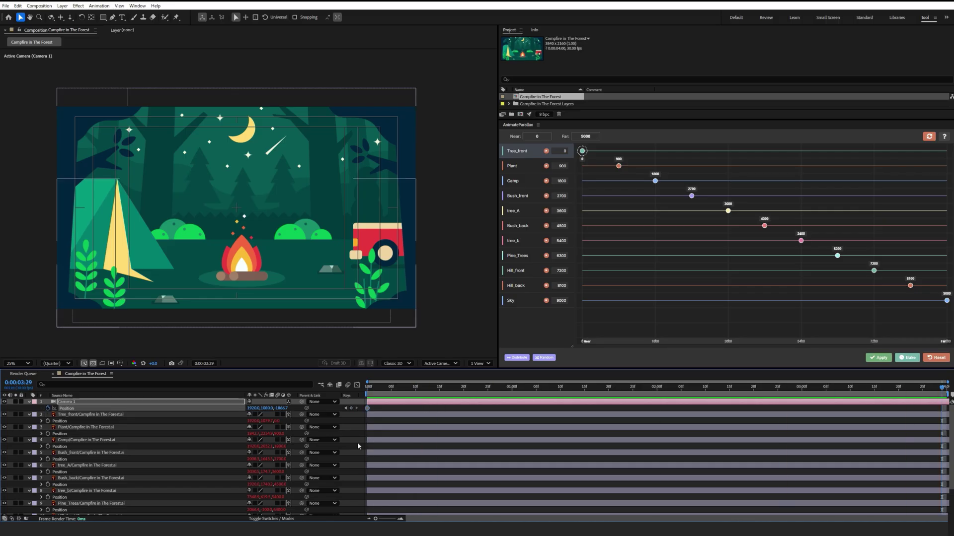
pyautogui.moveTo(280, 409); pyautogui.dragTo(508, 410)
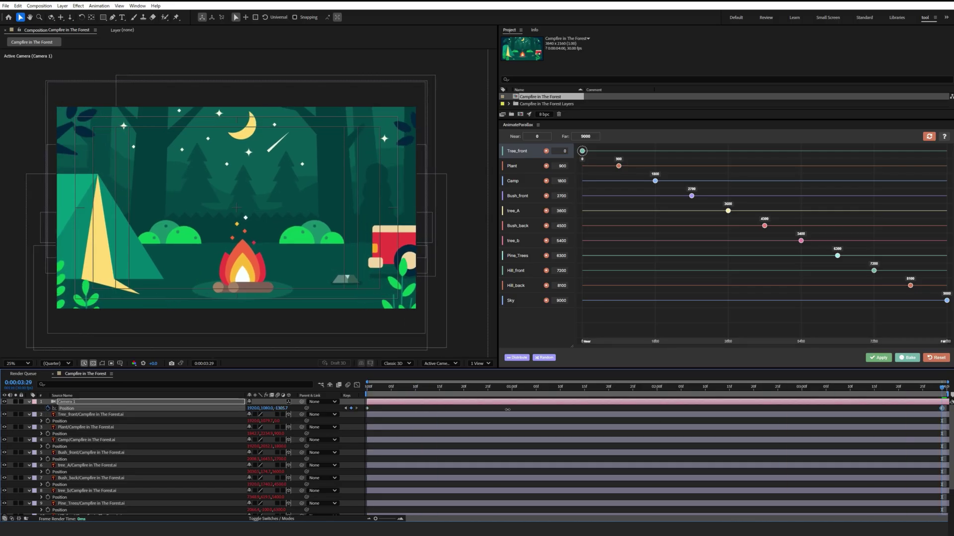
# Preview the camera move from the start of the composition.
pyautogui.press('Home')
pyautogui.press('space')
pyautogui.press('space')
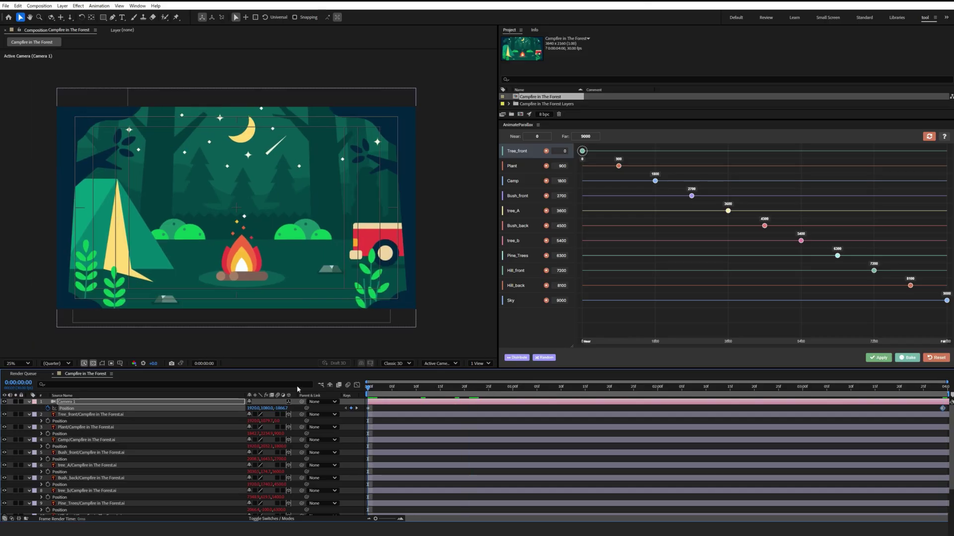
# Remove the parallax from all eleven layers, Tree_front through Sky.
pyautogui.press('space')
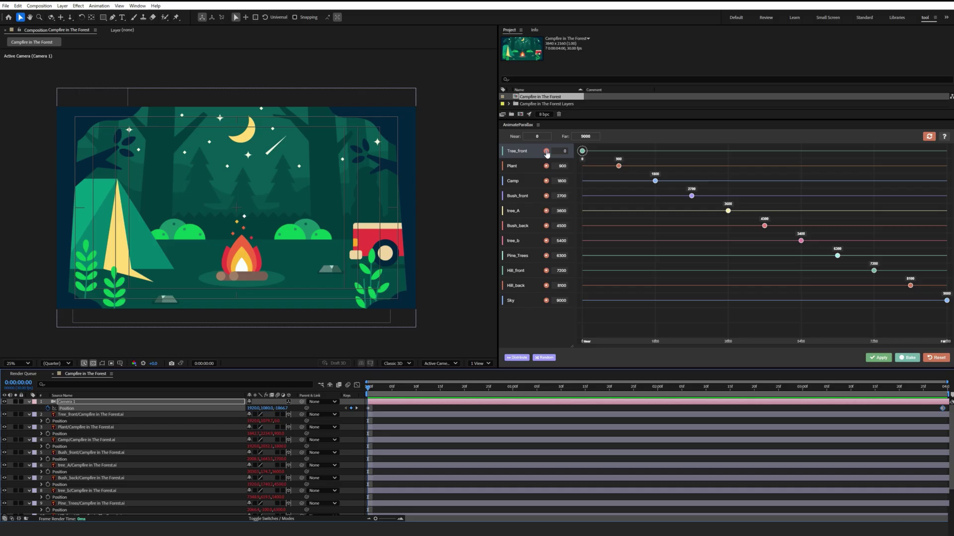
pyautogui.click(546, 152)
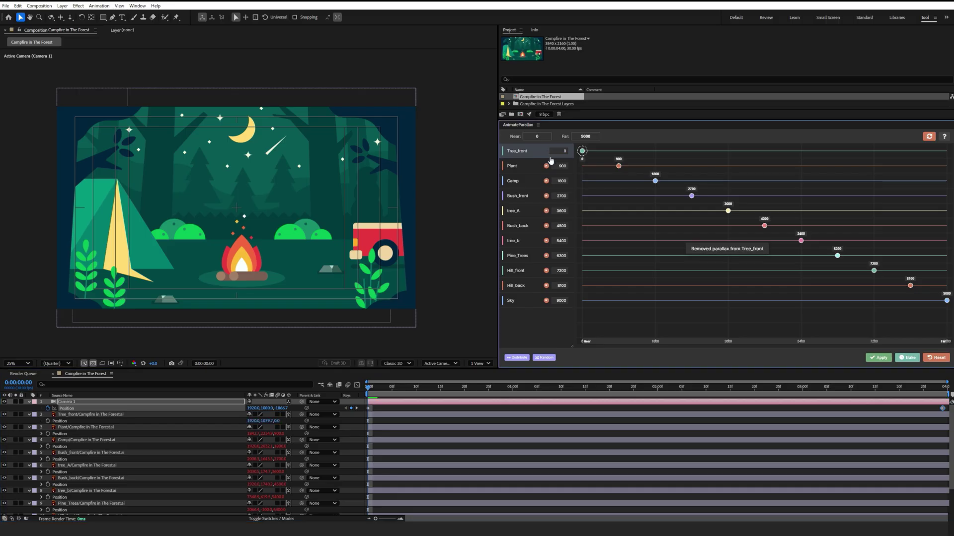
pyautogui.click(547, 181)
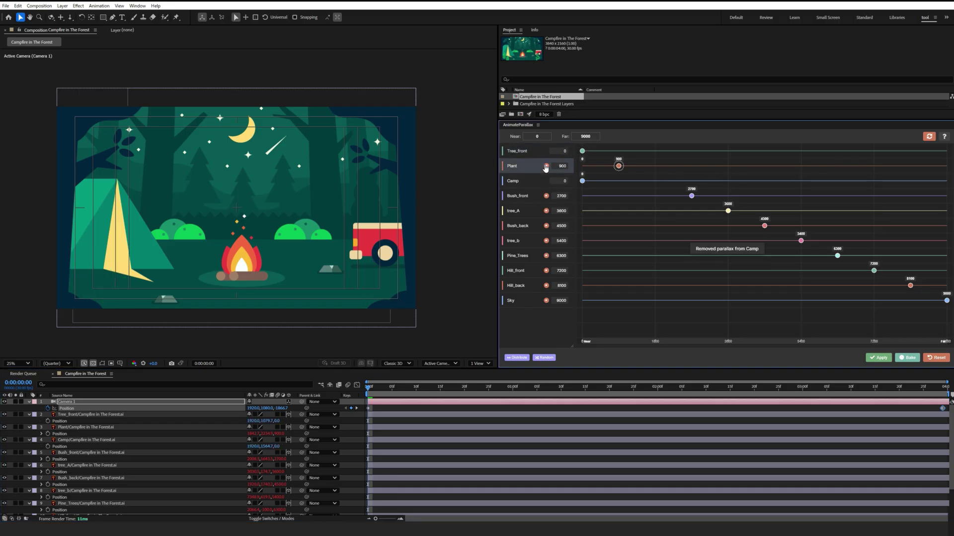
pyautogui.click(546, 167)
pyautogui.click(546, 196)
pyautogui.click(545, 211)
pyautogui.click(546, 226)
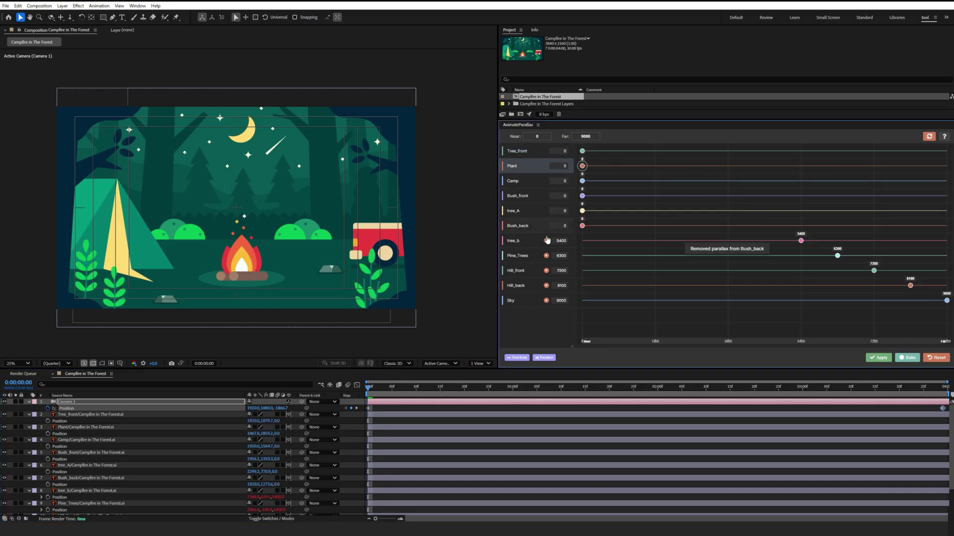
pyautogui.click(546, 240)
pyautogui.click(546, 255)
pyautogui.click(546, 270)
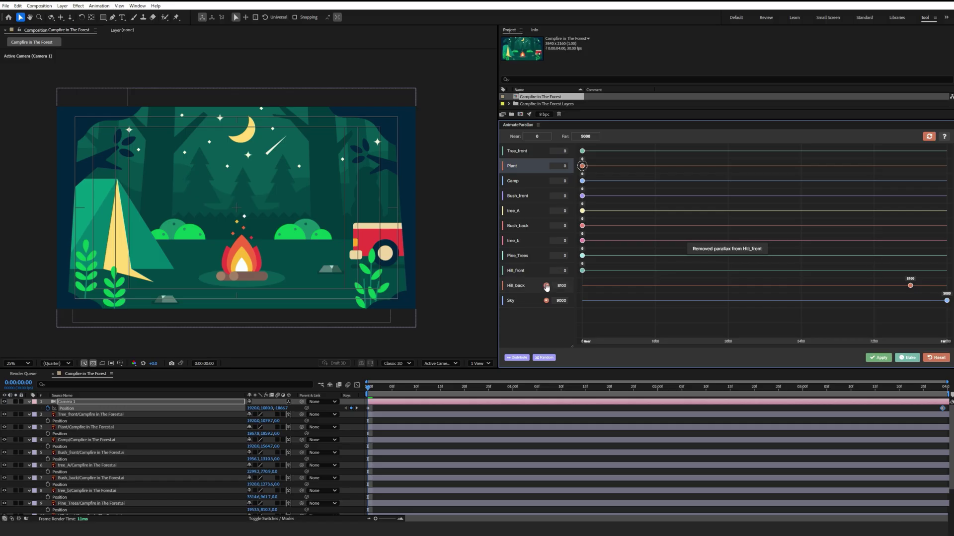
pyautogui.click(546, 286)
pyautogui.click(546, 301)
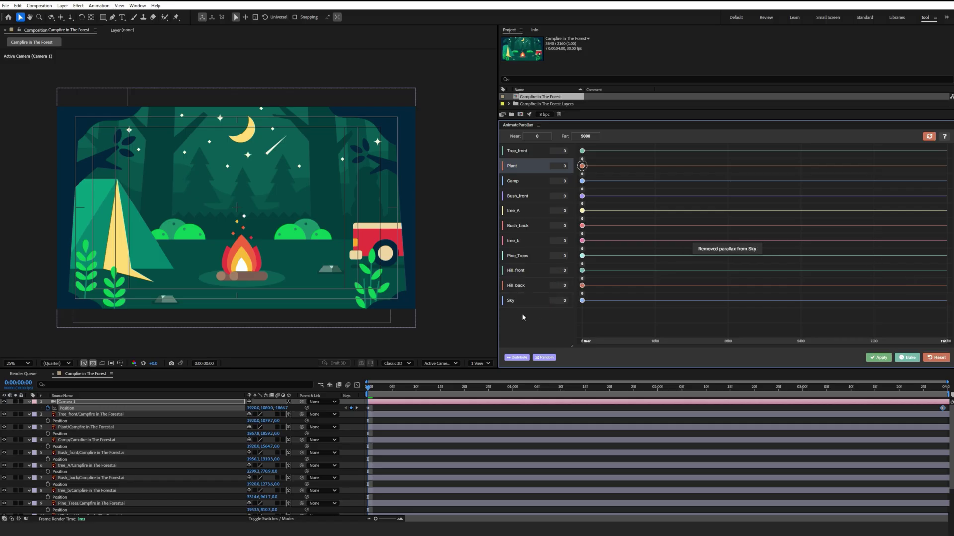
# Distribute the layers evenly from Tree_front at 0 to Sky at 9000 with parallax and bake the expressions.
pyautogui.click(517, 358)
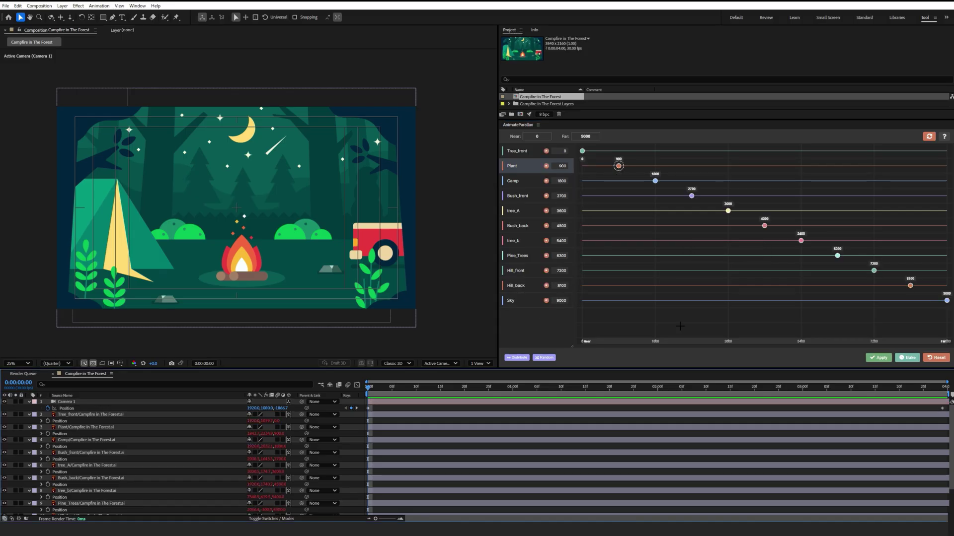
pyautogui.click(903, 357)
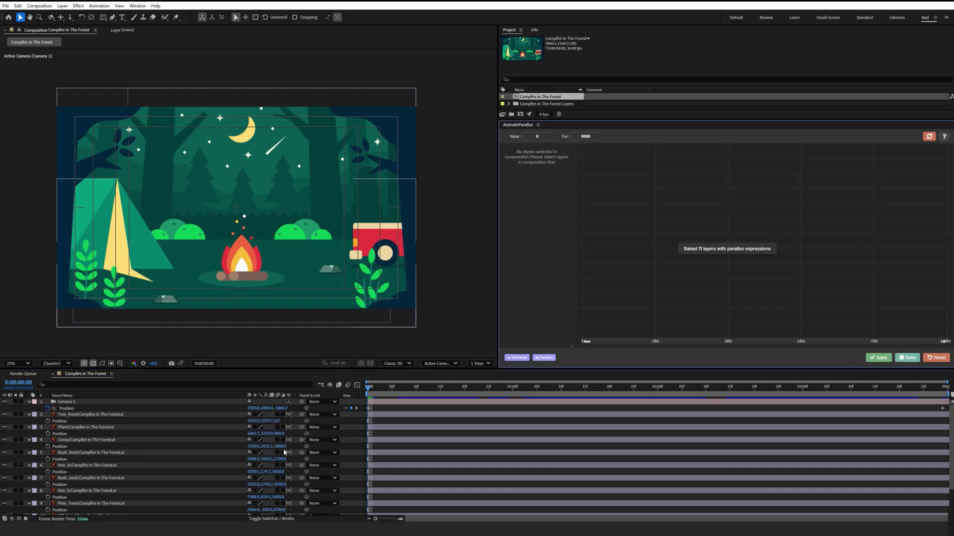
# Play back the composition to check the camera push with the baked layer positions.
pyautogui.press('space')
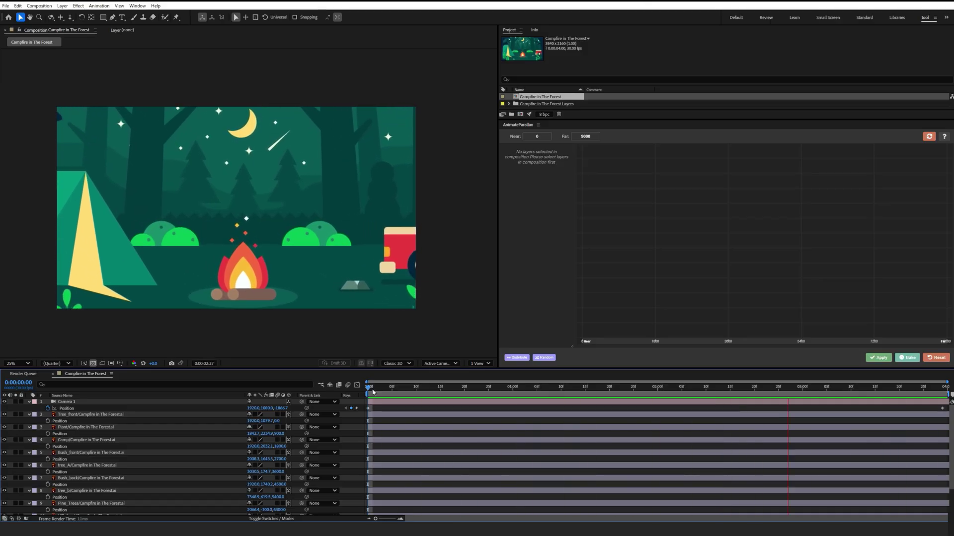
pyautogui.press('space')
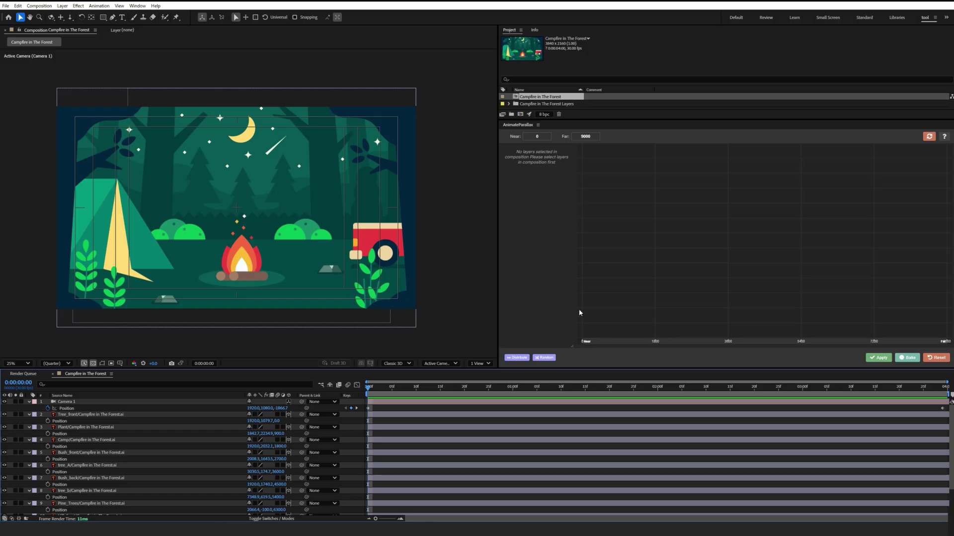
# Open the AnimateParallax help and read through the basic operations, Z range settings and button controls.
pyautogui.click(943, 139)
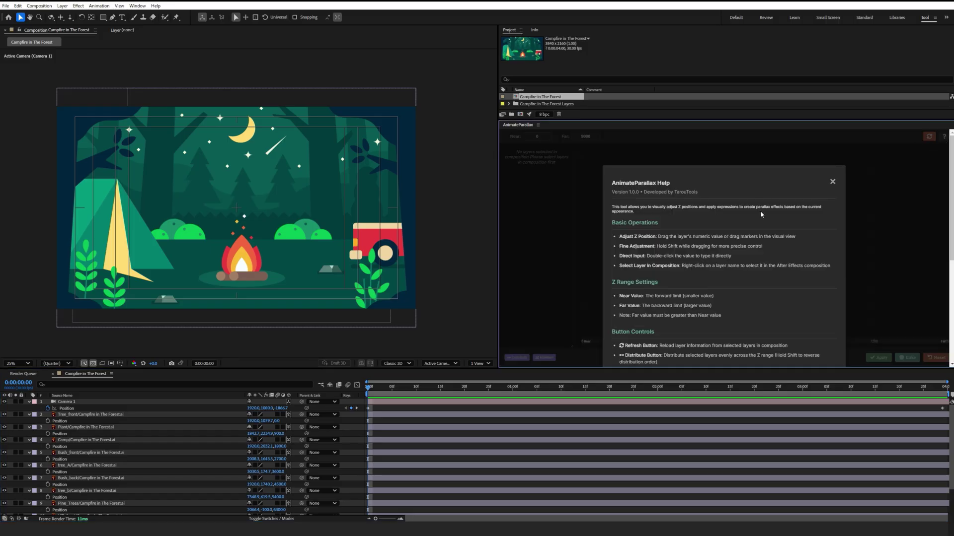
pyautogui.scroll(-5, 759, 214)
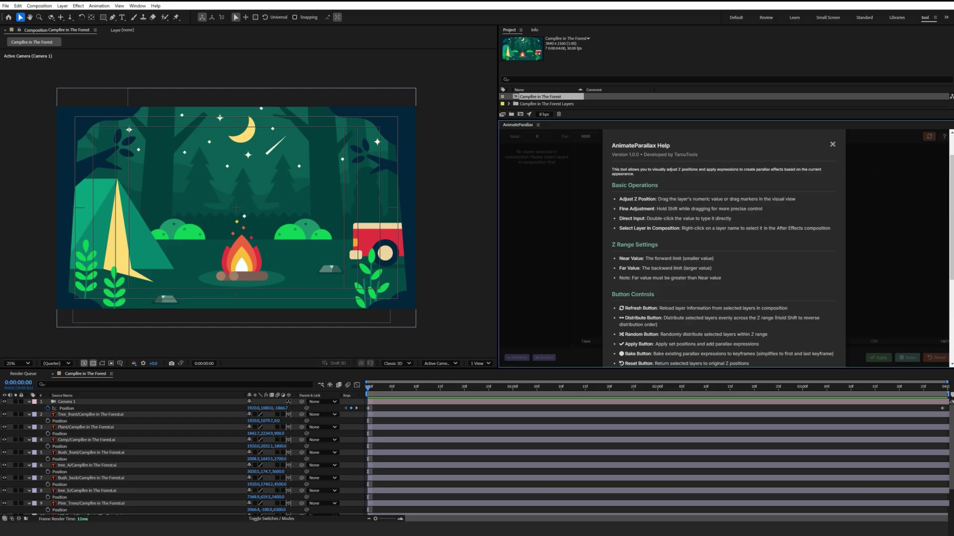